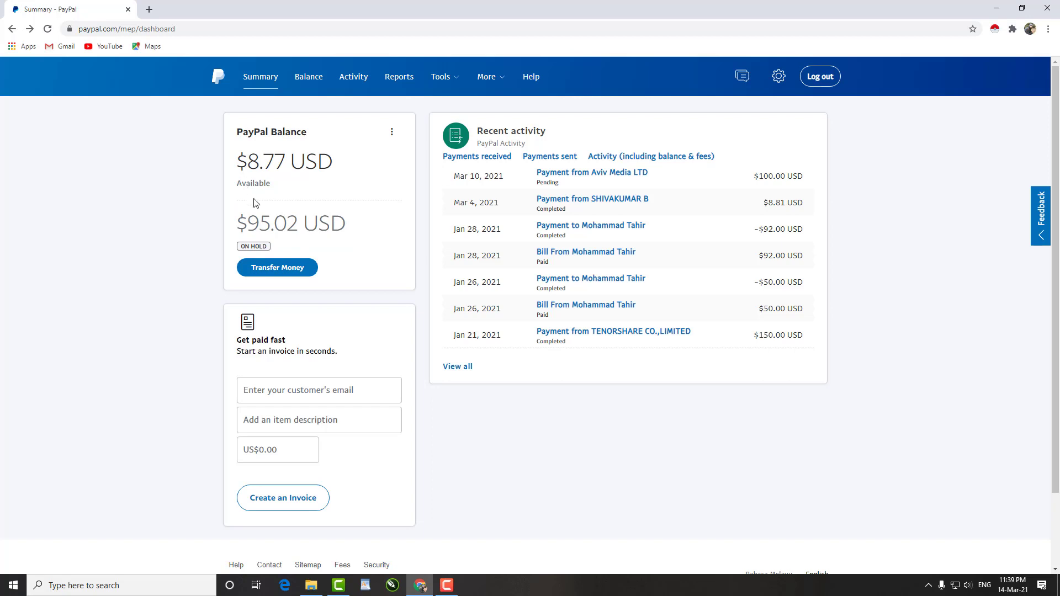
Examine the PayPal Balance card on the Summary page, focusing on the amount that is on hold
left_click_drag(243, 213, 348, 229)
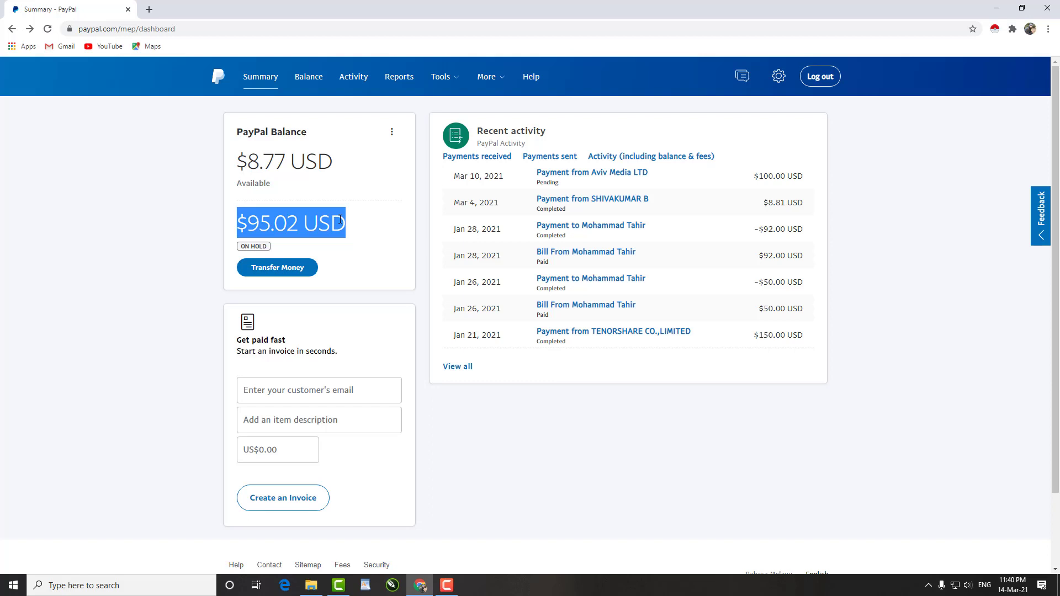
left_click(342, 222)
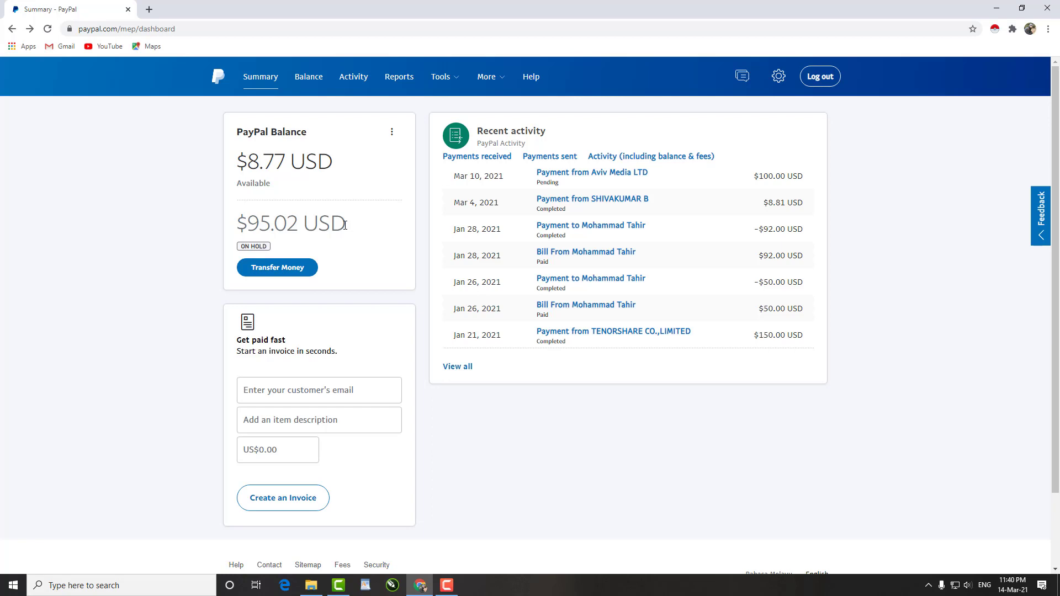
triple_click(310, 224)
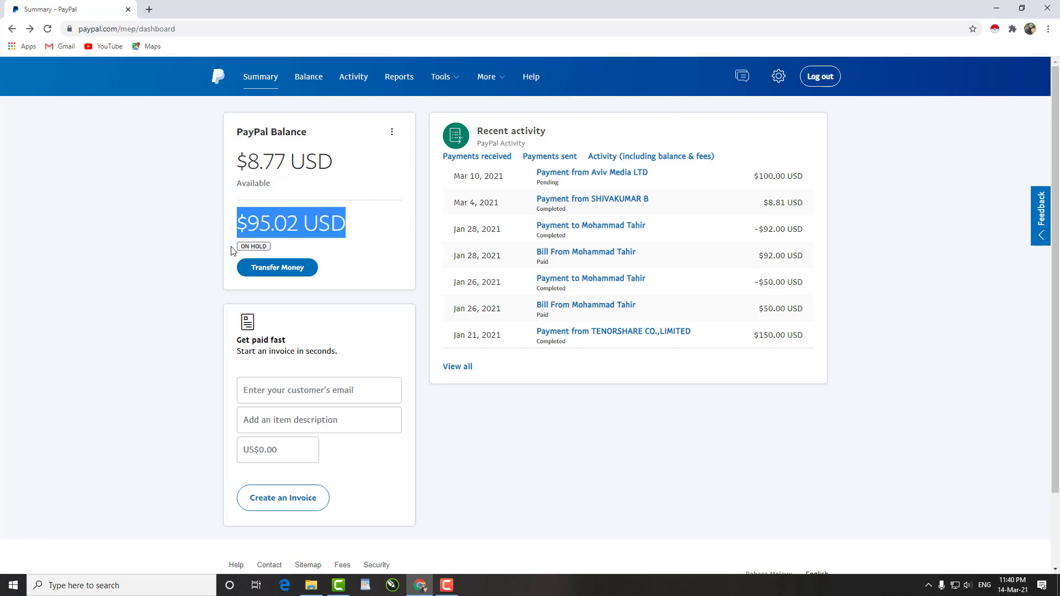
left_click_drag(236, 247, 273, 249)
left_click(292, 245)
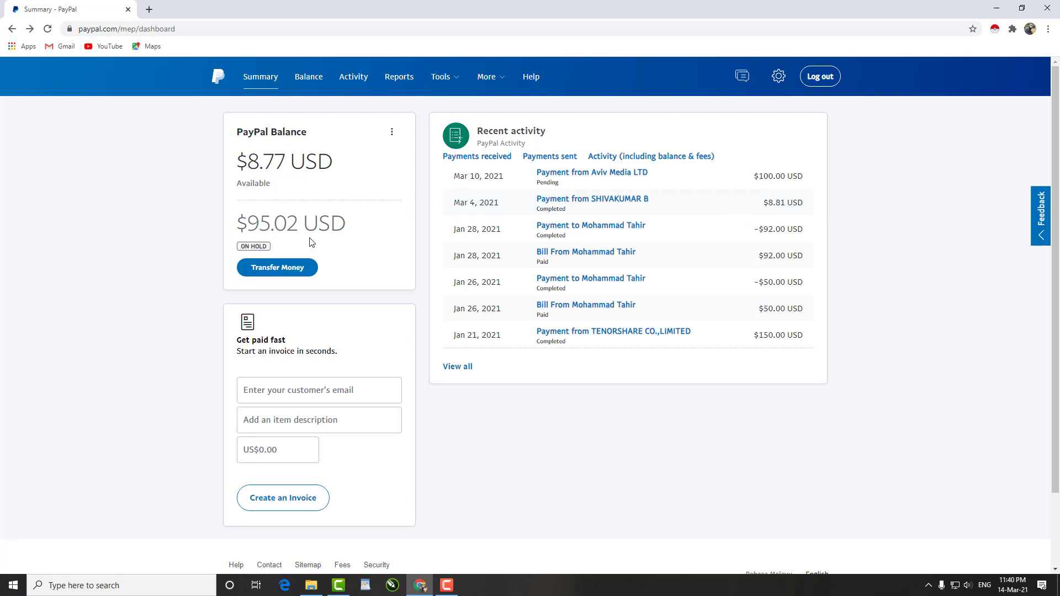
triple_click(362, 228)
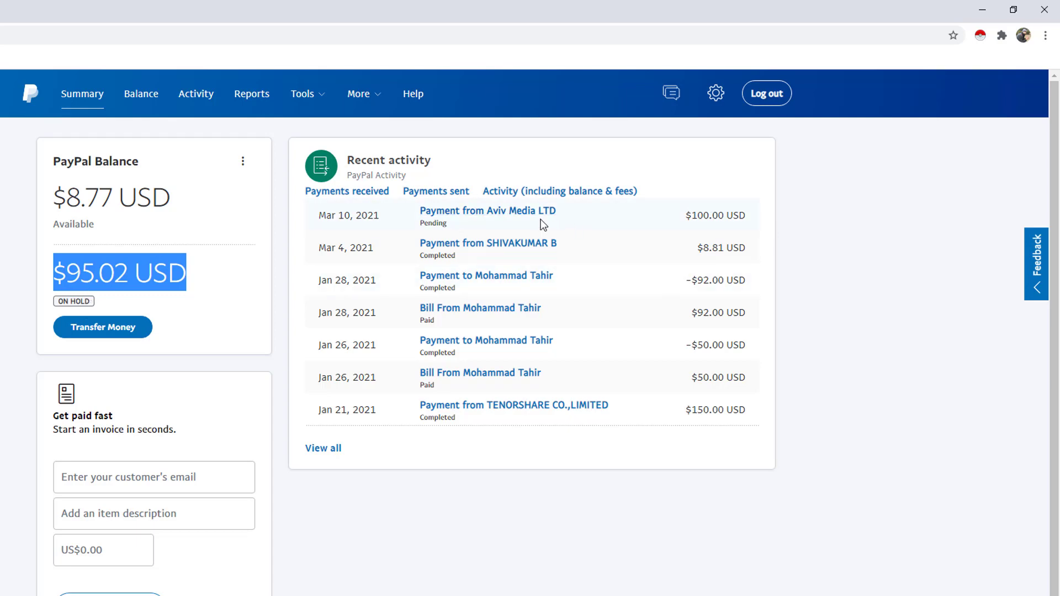
left_click_drag(245, 280, 54, 159)
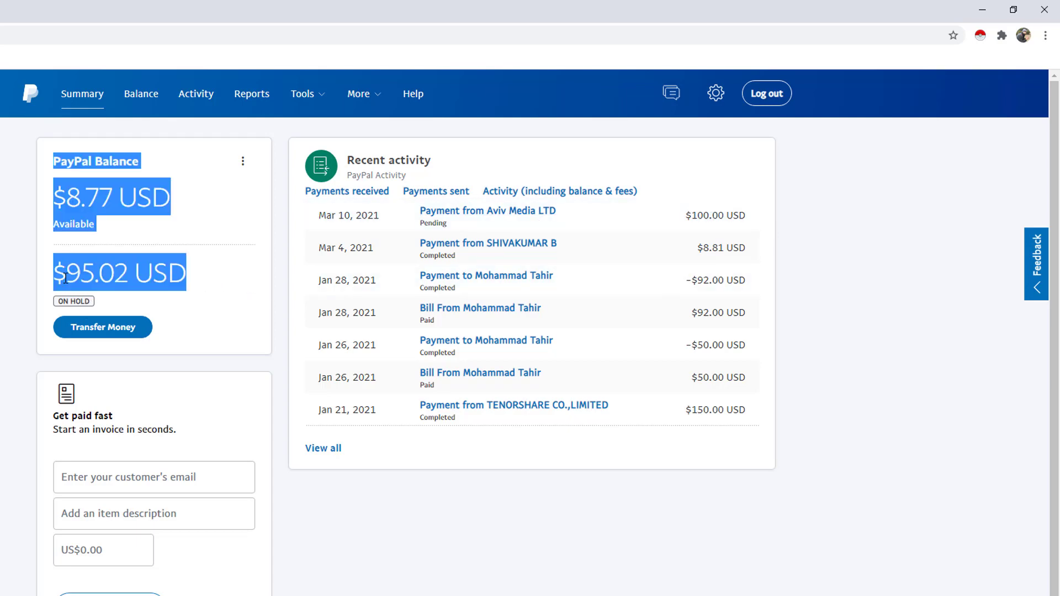
left_click(61, 272)
left_click_drag(60, 272, 186, 274)
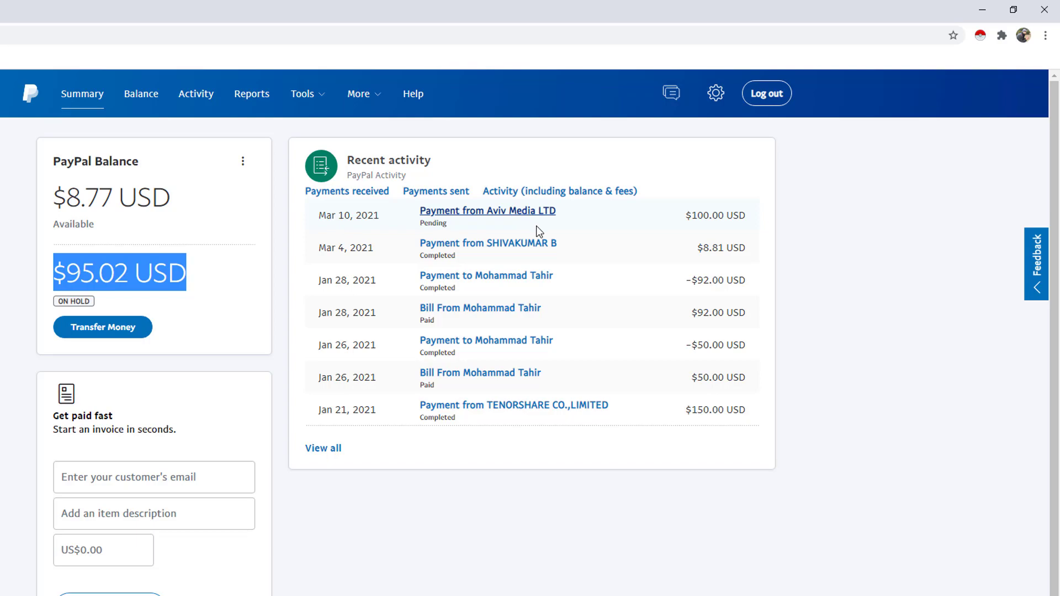
Open the March 10, 2021 payment from Aviv Media LTD and review its payment status and payment details
left_click(536, 227)
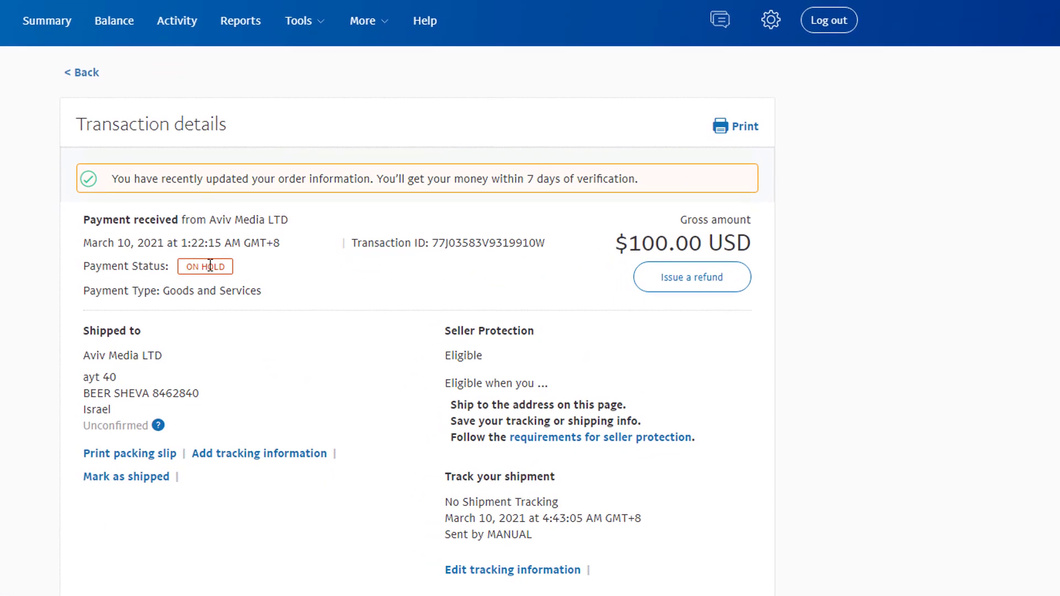
triple_click(210, 267)
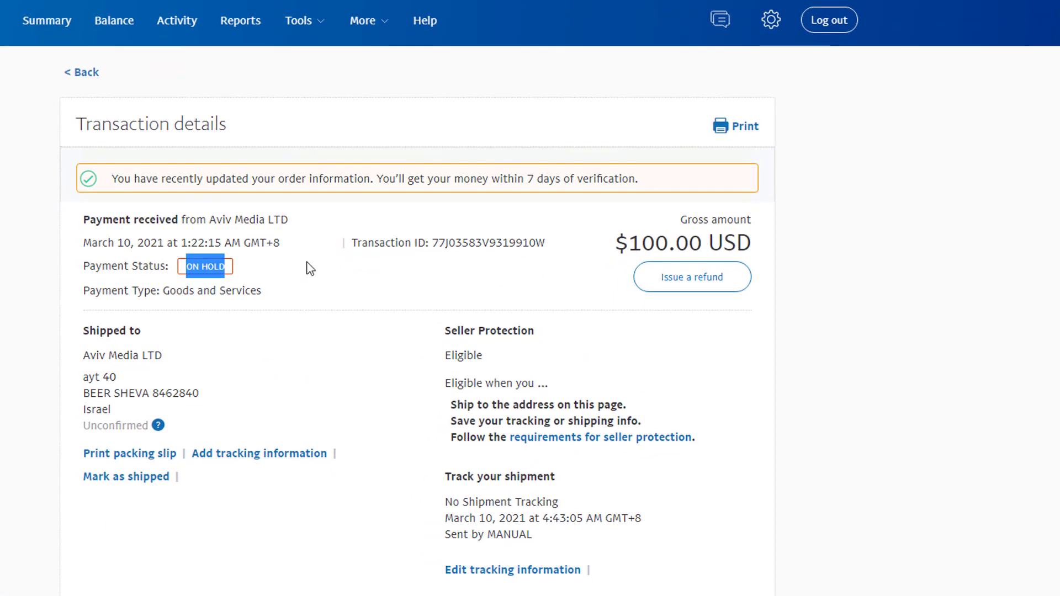
left_click(309, 268)
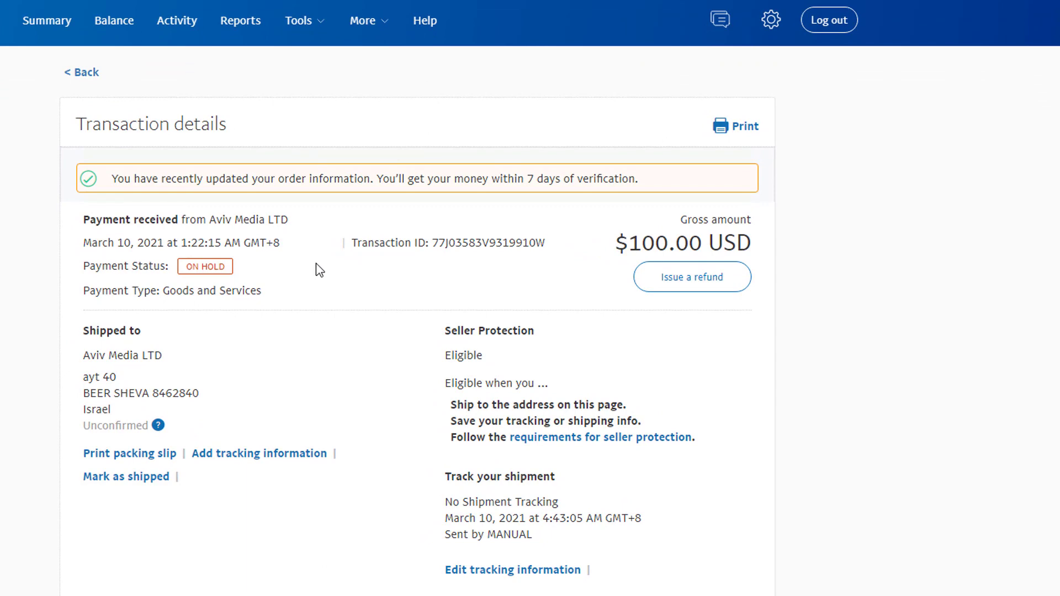
scroll(320, 270, "down", 2)
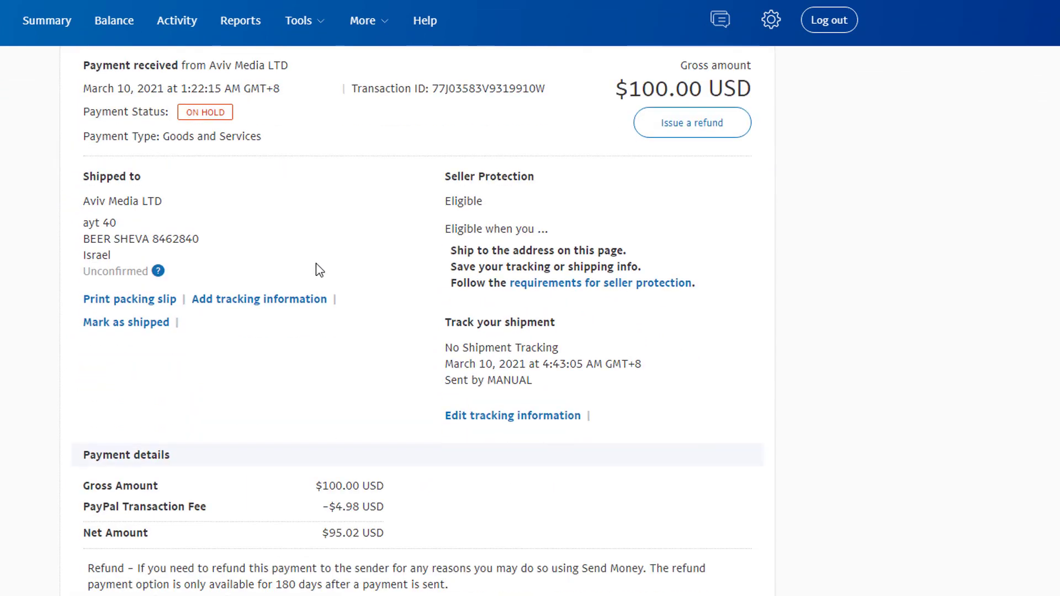
scroll(316, 268, "up", 2)
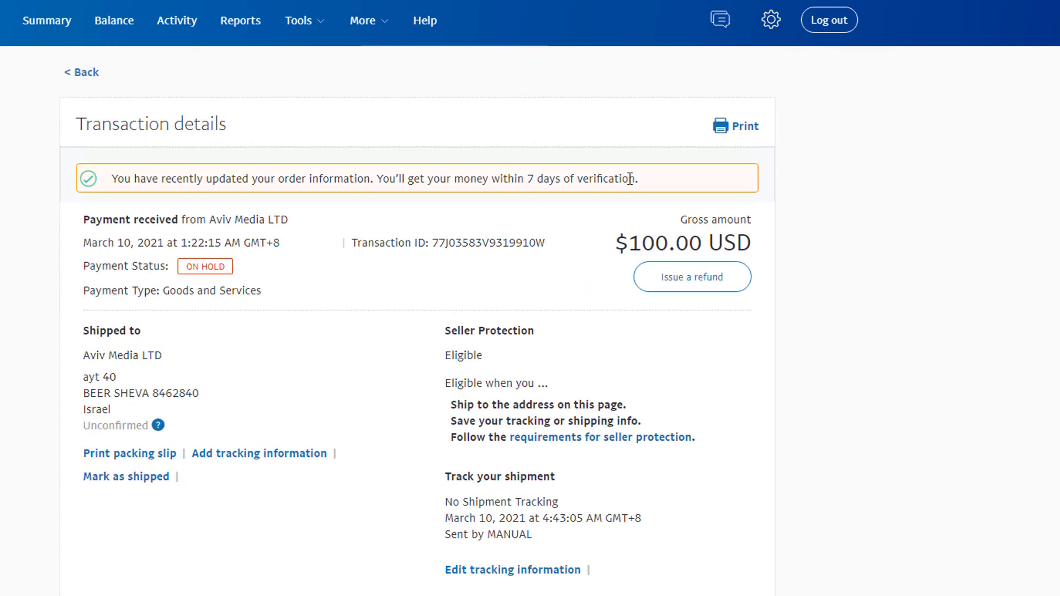
Read the order information notice above the transaction details, focusing on when the money is released
left_click_drag(640, 178, 115, 179)
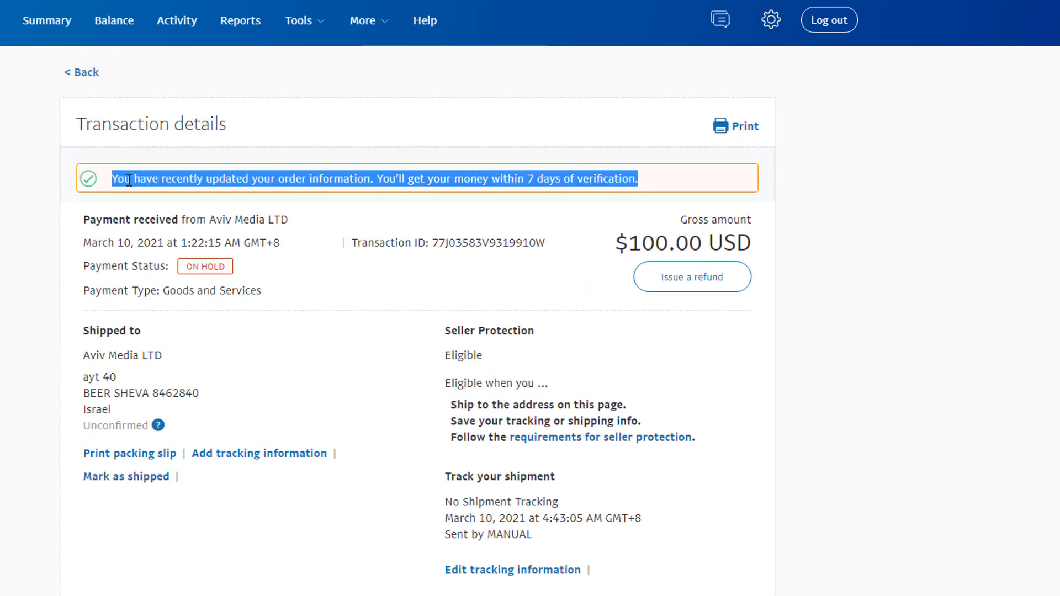
left_click(129, 180)
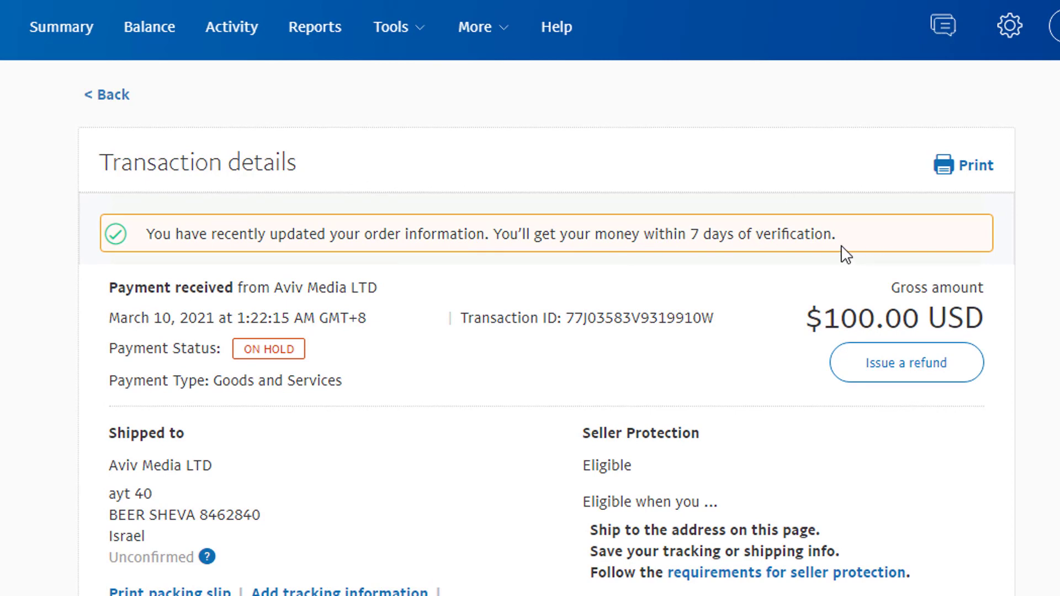
left_click_drag(841, 243, 501, 241)
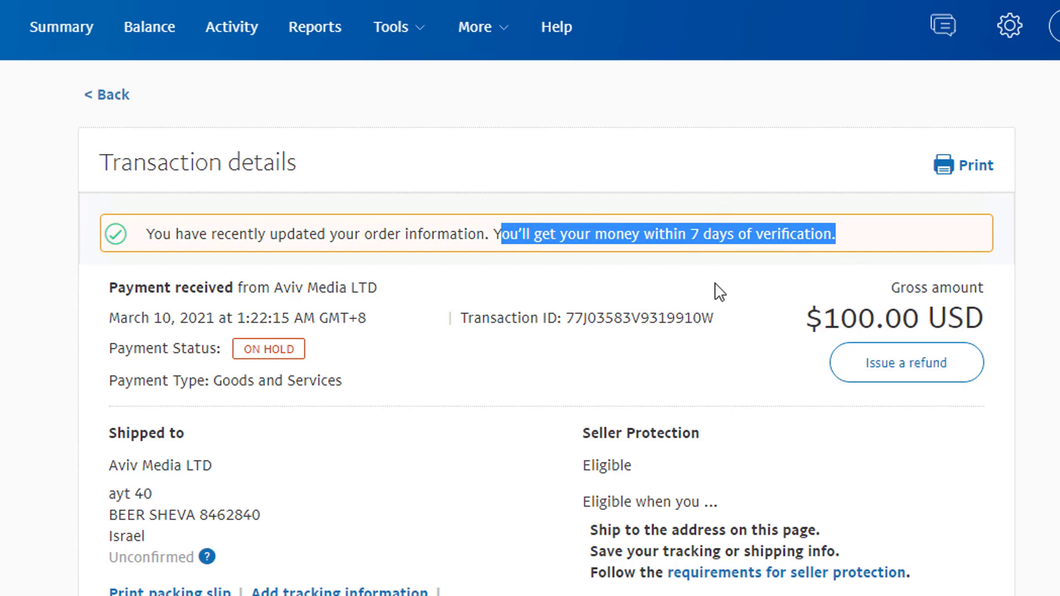
left_click_drag(701, 237, 688, 242)
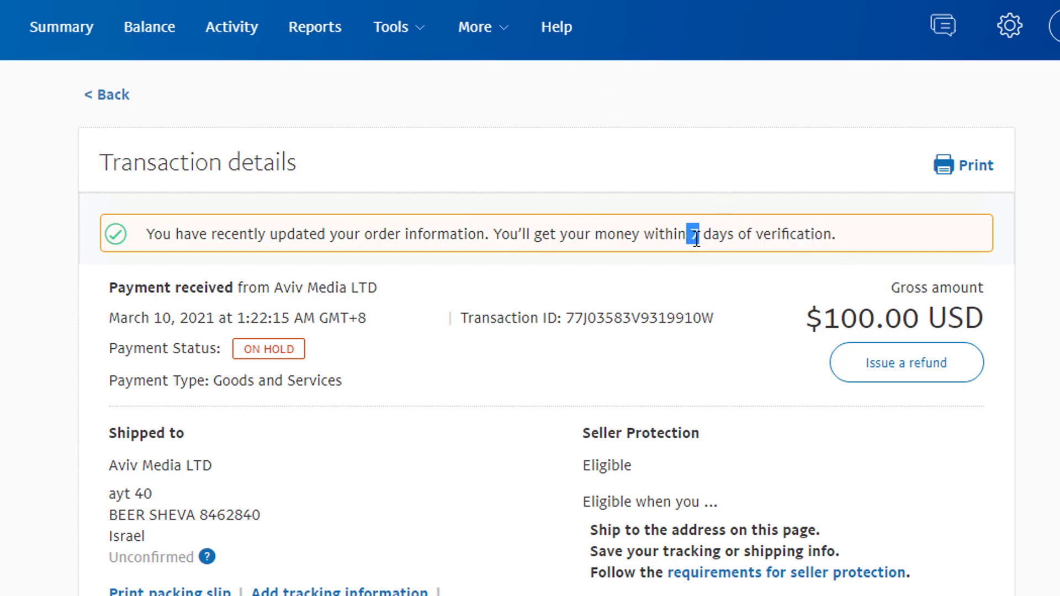
left_click(698, 238)
left_click_drag(695, 235, 689, 233)
left_click(692, 235)
Check the date under Track your shipment in the transaction details
scroll(558, 384, "down", 3)
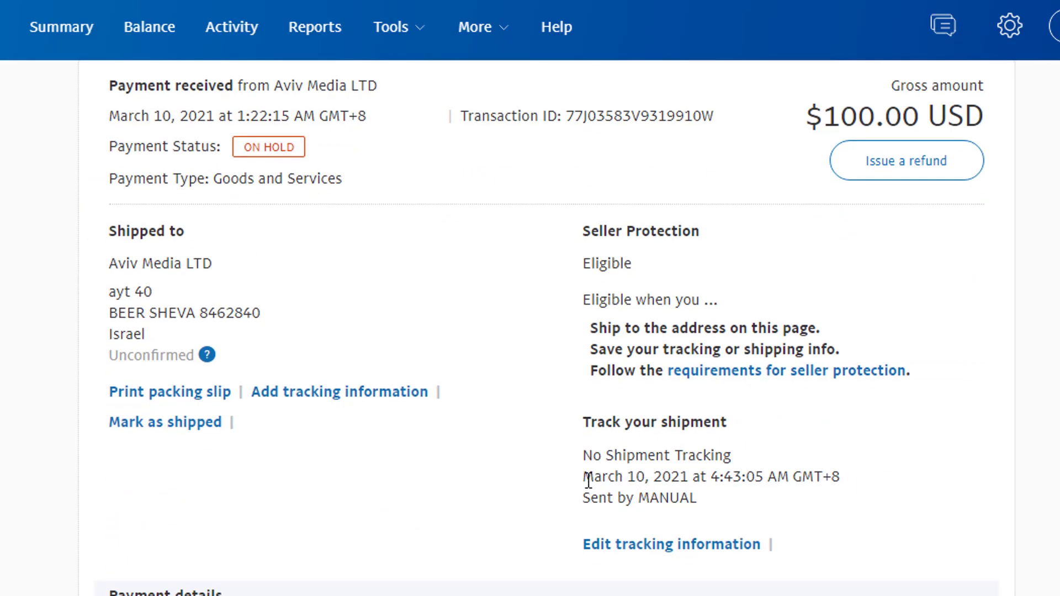
left_click_drag(584, 478, 683, 480)
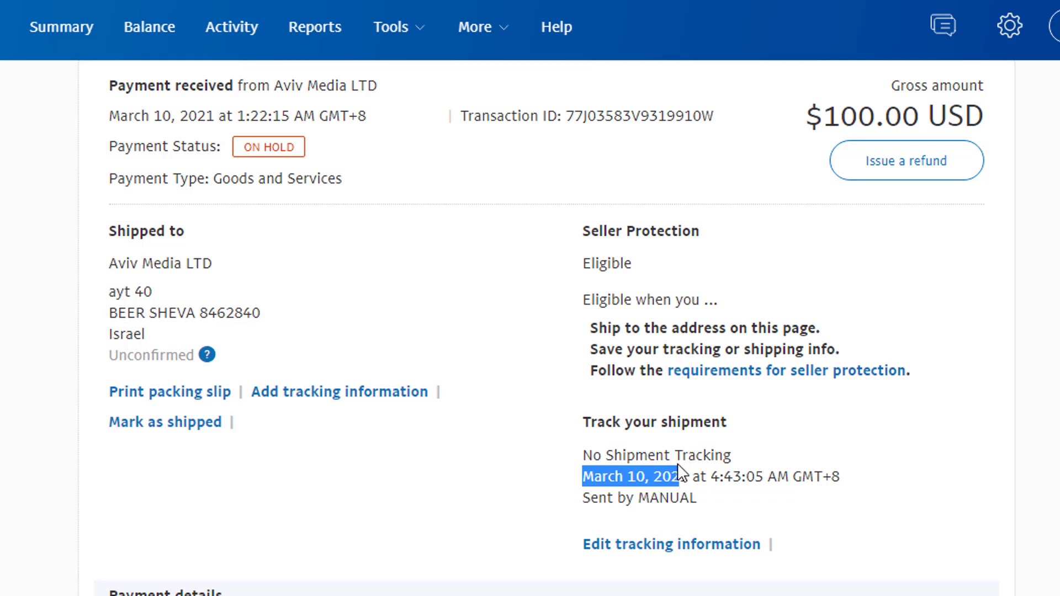
scroll(679, 472, "down", 1)
scroll(680, 453, "up", 1)
scroll(675, 459, "up", 3)
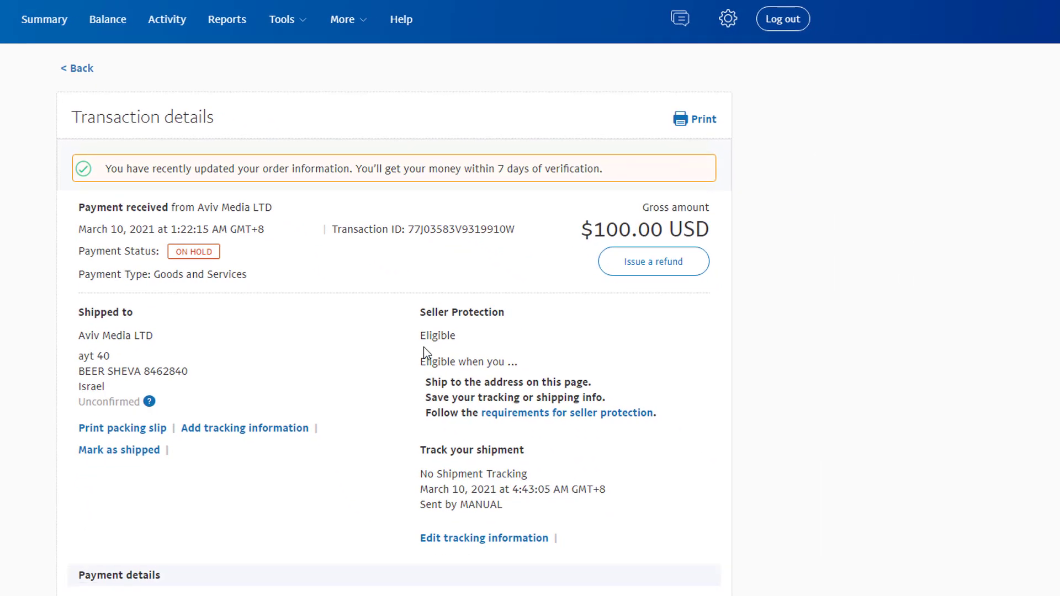
Review the Seller Protection eligibility and its conditions for this transaction
left_click_drag(421, 334, 469, 382)
left_click(552, 389)
left_click_drag(439, 329, 475, 358)
left_click(478, 343)
left_click_drag(443, 335, 431, 336)
left_click(430, 333)
Reread the order information notice, concentrating on the waiting period after verification
left_click_drag(604, 168, 358, 168)
left_click(466, 168)
left_click_drag(505, 168, 462, 168)
left_click(611, 168)
left_click_drag(612, 168, 97, 181)
left_click(97, 181)
Look over the tracking and payment details, and review the full notice above the transaction once more
scroll(523, 448, "down", 3)
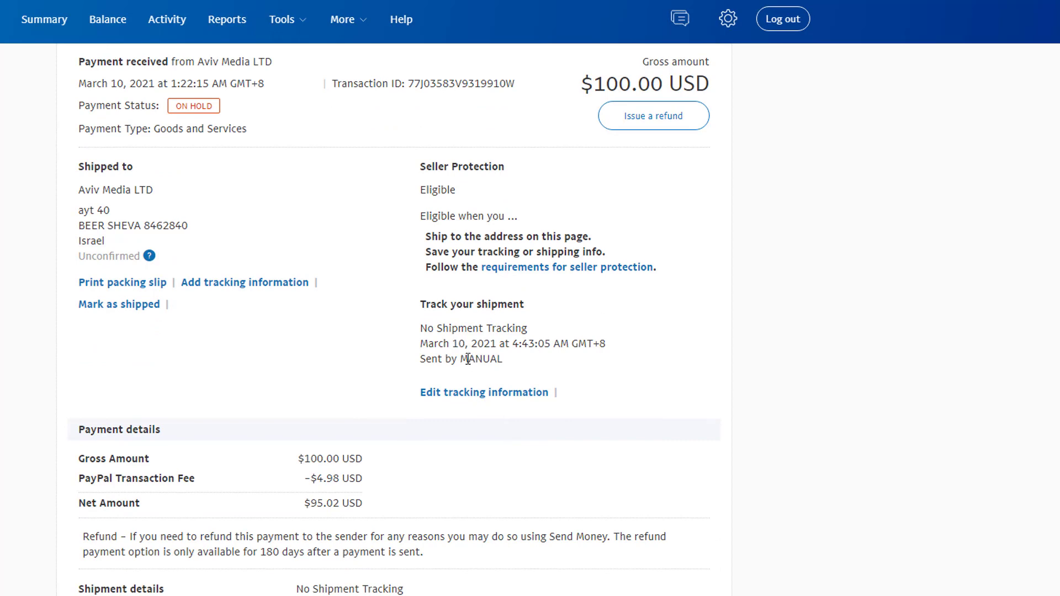
scroll(467, 356, "up", 3)
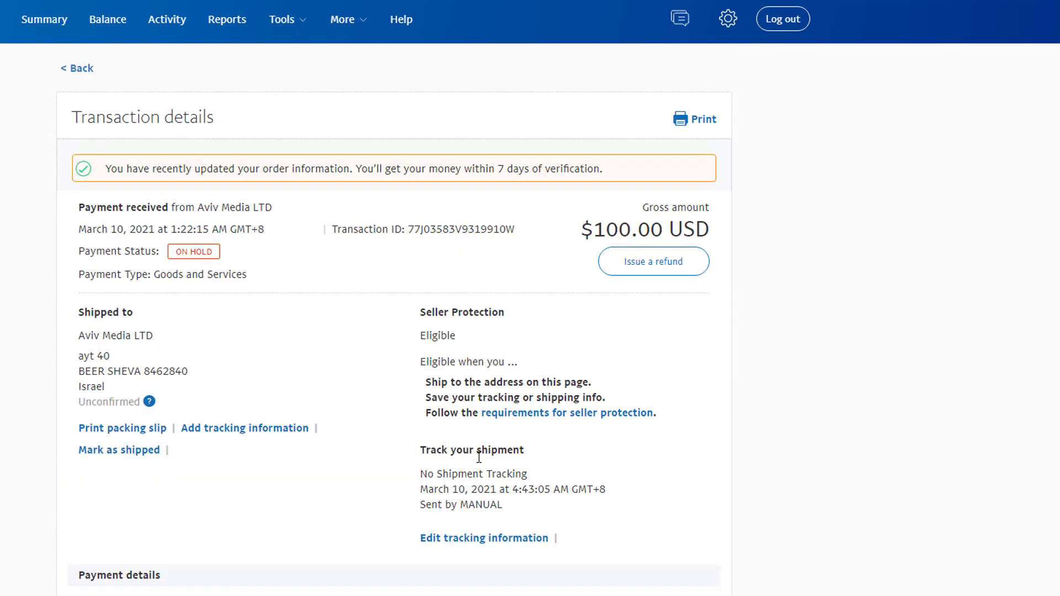
scroll(542, 508, "down", 2)
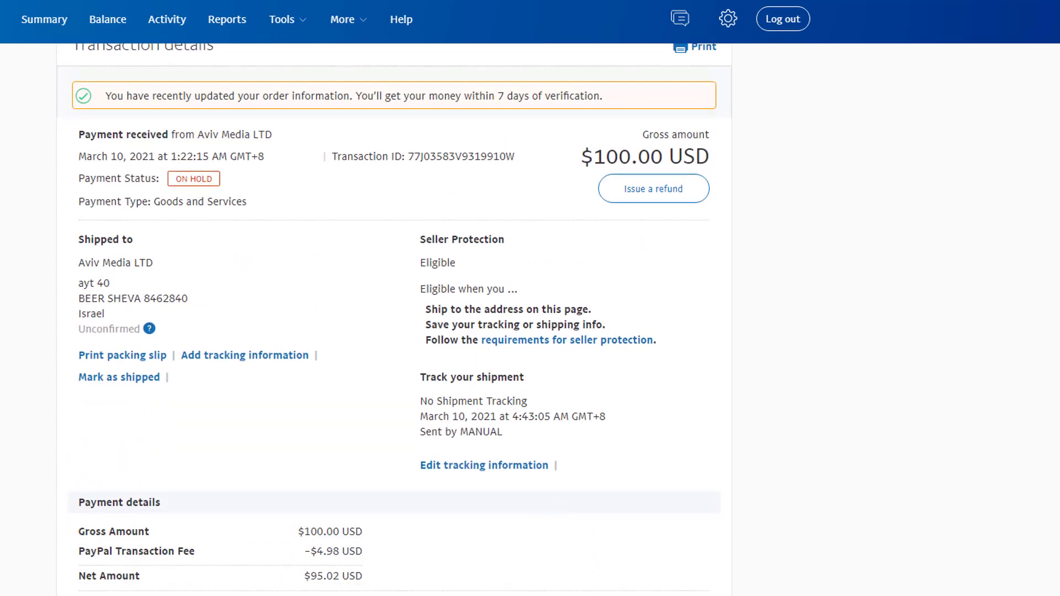
scroll(405, 401, "up", 2)
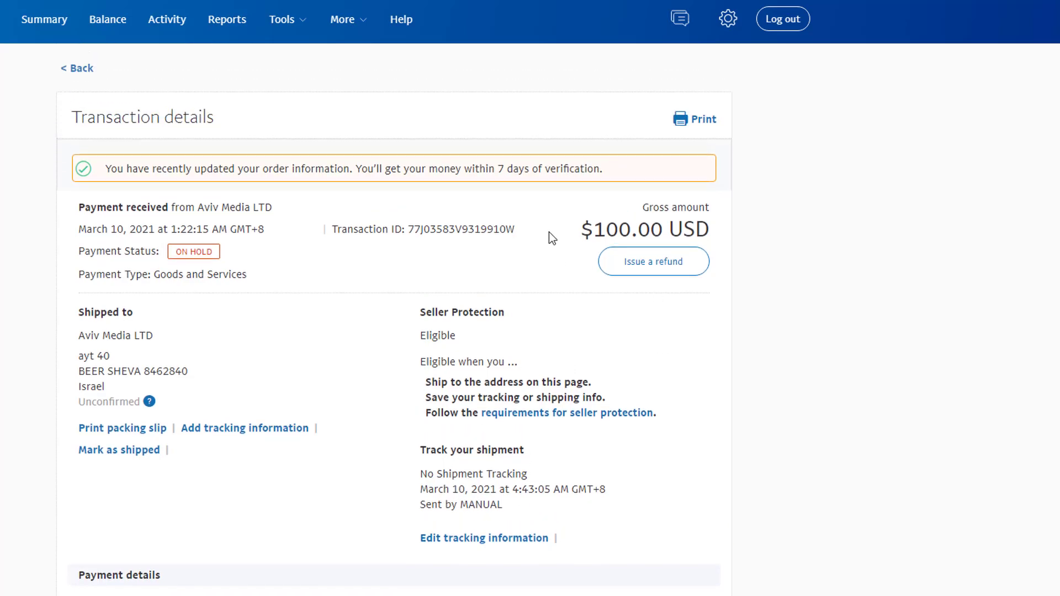
left_click_drag(613, 165, 87, 177)
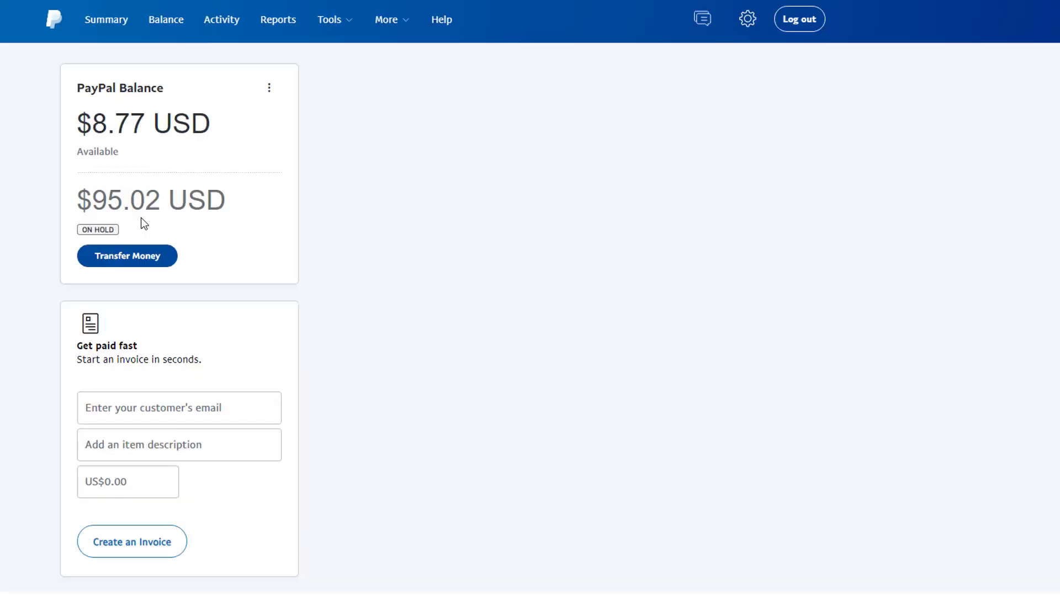
Return to the Summary page and compare the on-hold amount with the available balance
mouse_move(80, 204)
left_mouse_down()
mouse_move(199, 202)
mouse_move(69, 208)
left_mouse_up()
left_click(230, 212)
left_click_drag(77, 124, 200, 128)
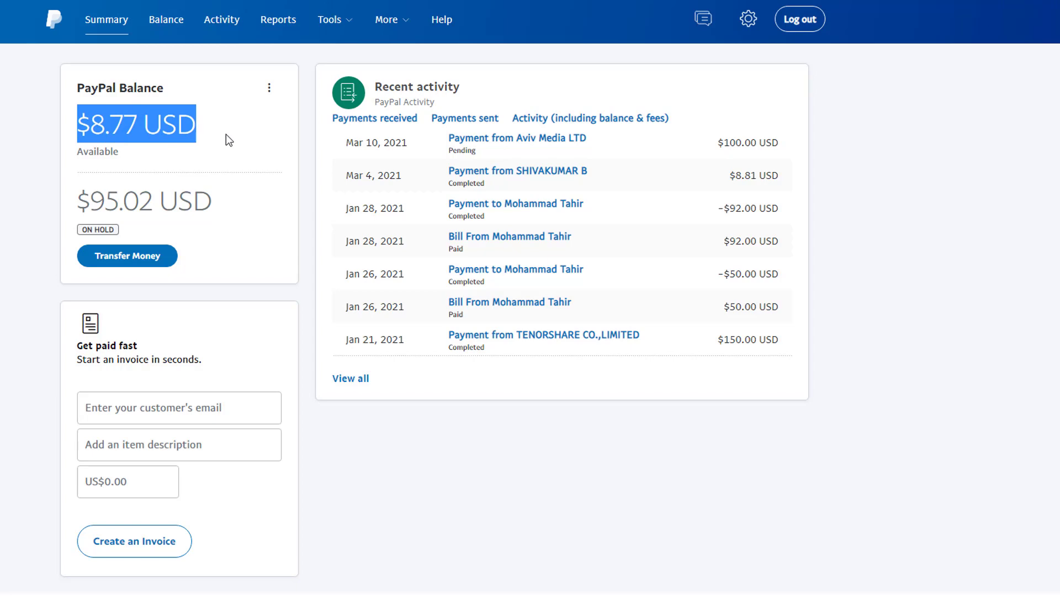
left_click(939, 579)
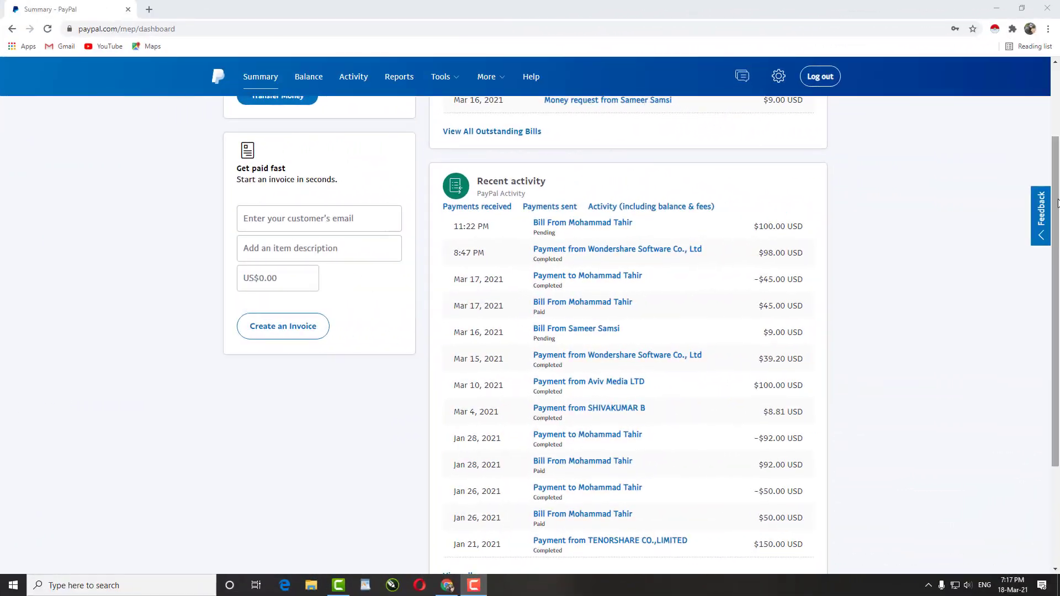
Check the available balance on the updated Summary page and open the March 10, 2021 payment from Aviv Media LTD
scroll(327, 237, "up", 3)
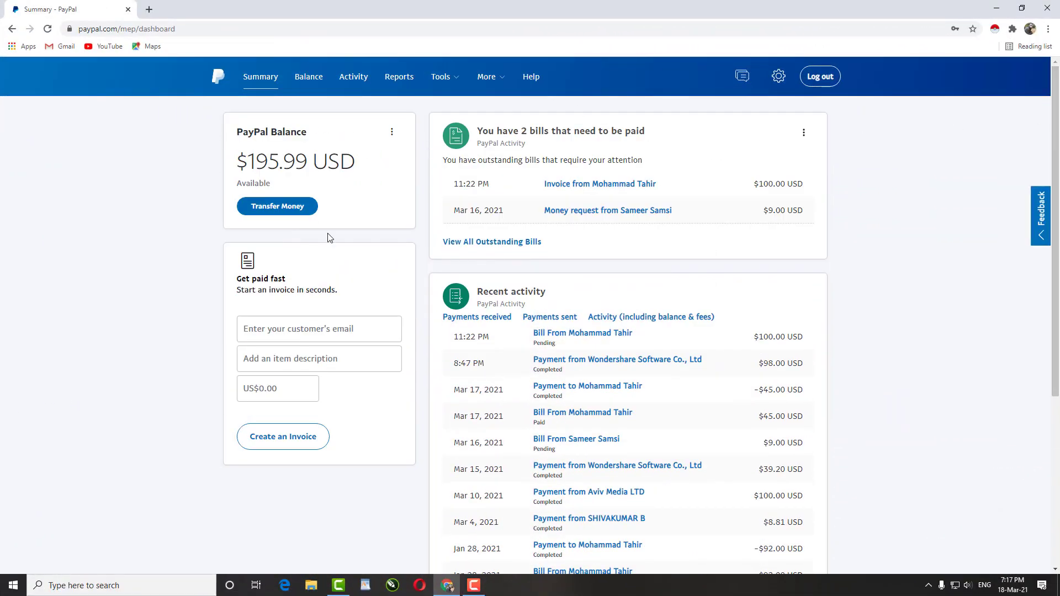
left_click_drag(1058, 210, 1028, 182)
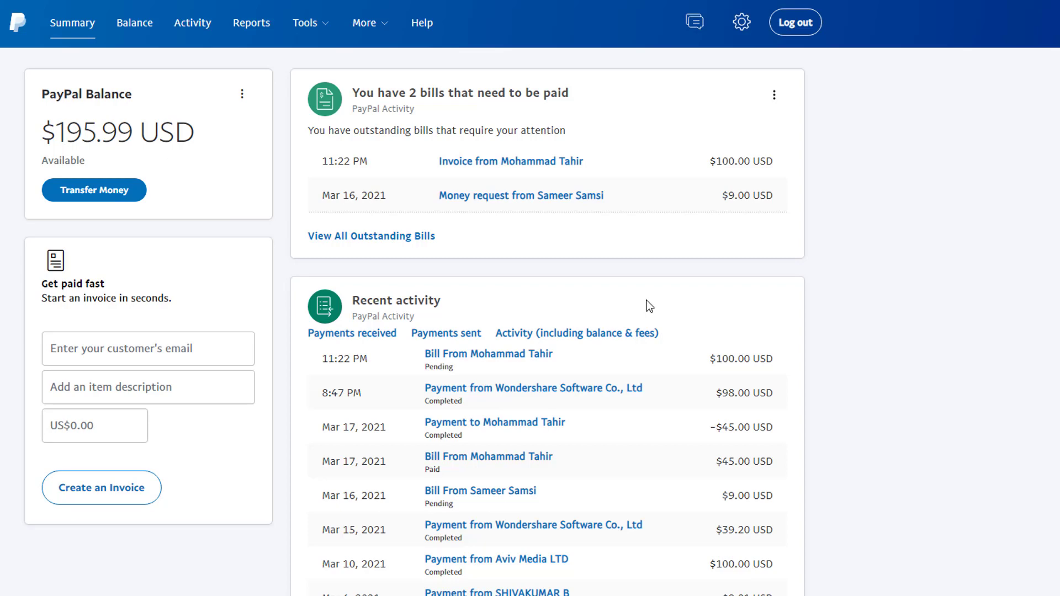
scroll(910, 338, "down", 4)
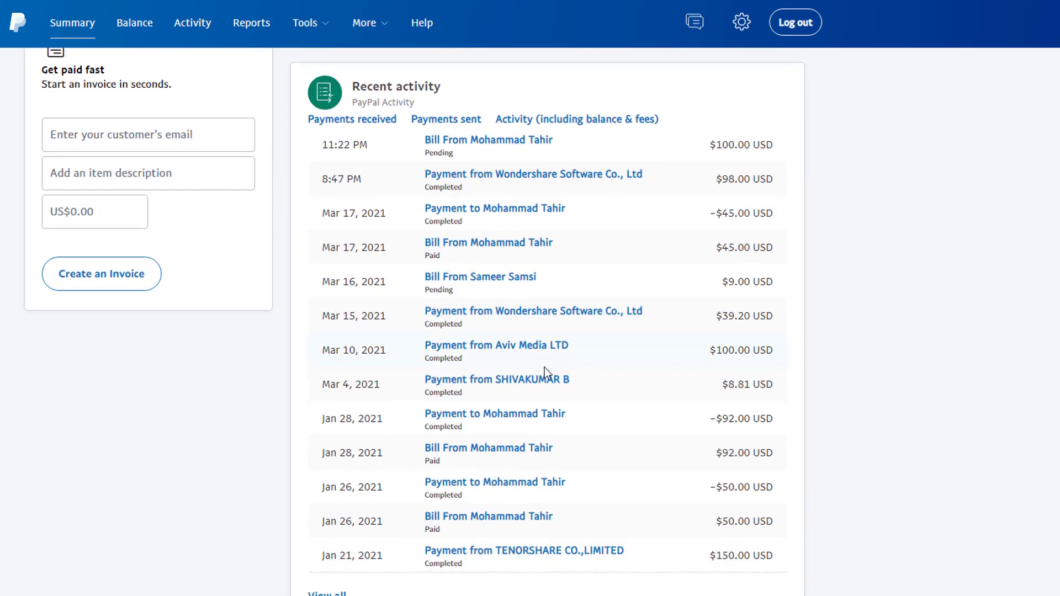
left_click(499, 350)
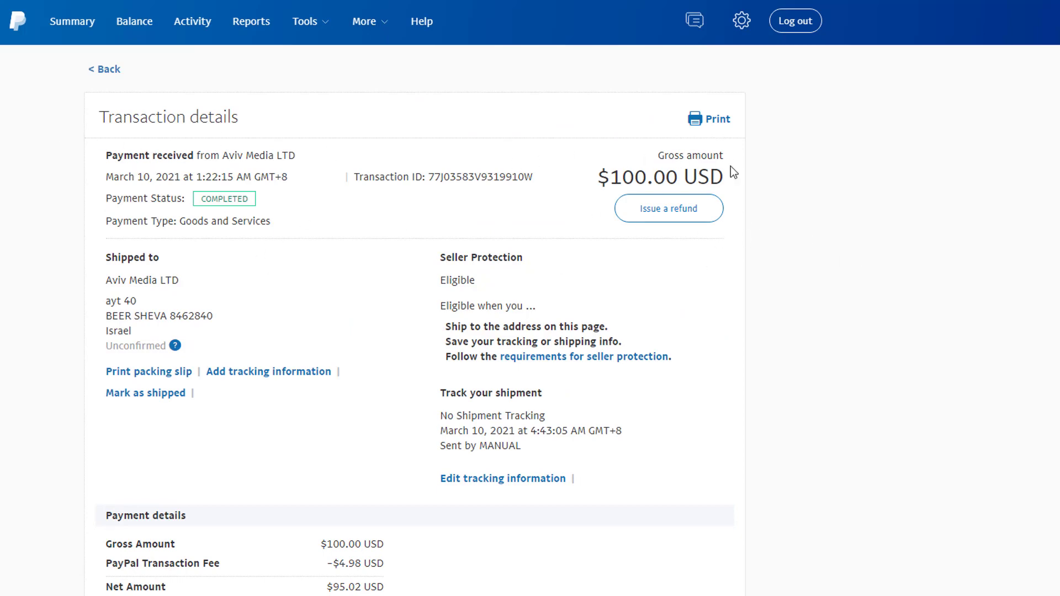
Check the gross amount and payment status in the Aviv Media LTD transaction details
mouse_move(603, 175)
left_mouse_down()
mouse_move(695, 180)
mouse_move(723, 157)
mouse_move(723, 179)
mouse_move(604, 181)
left_mouse_up()
left_click(671, 158)
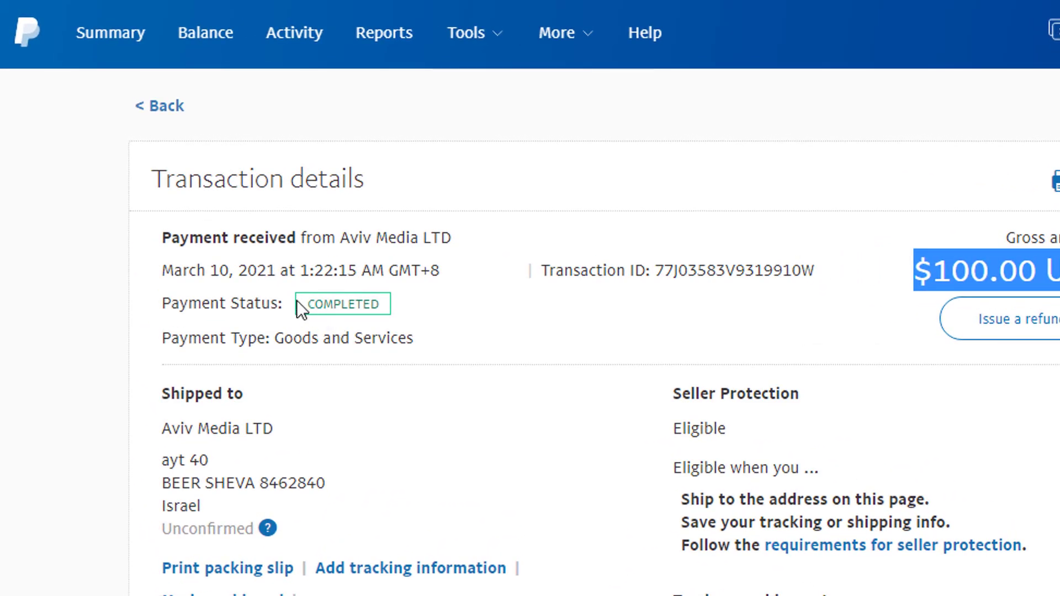
mouse_move(301, 309)
left_mouse_down()
mouse_move(382, 303)
mouse_move(316, 304)
left_mouse_up()
left_click(382, 304)
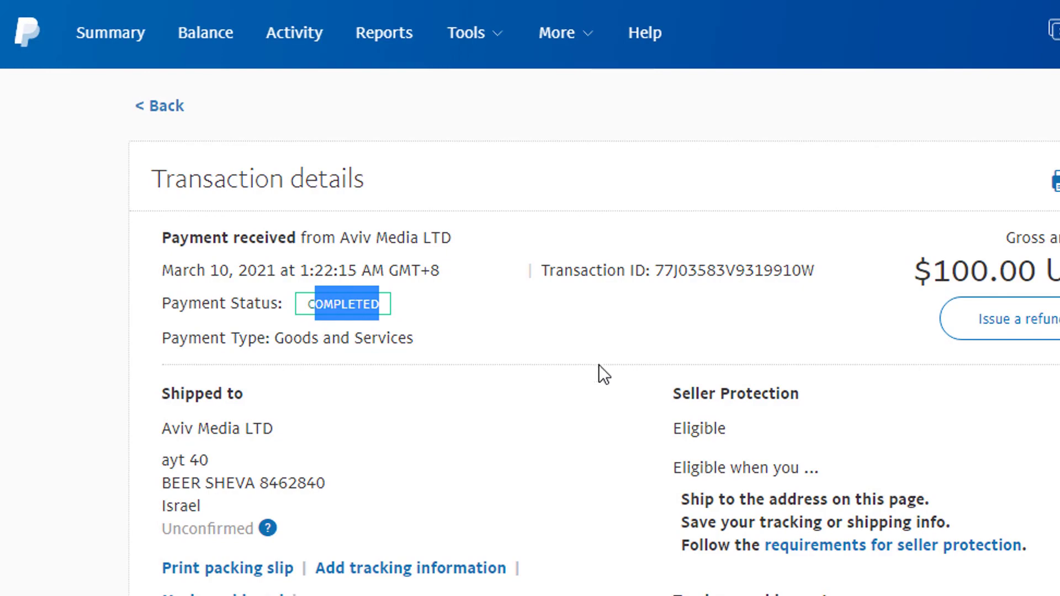
left_click(598, 364)
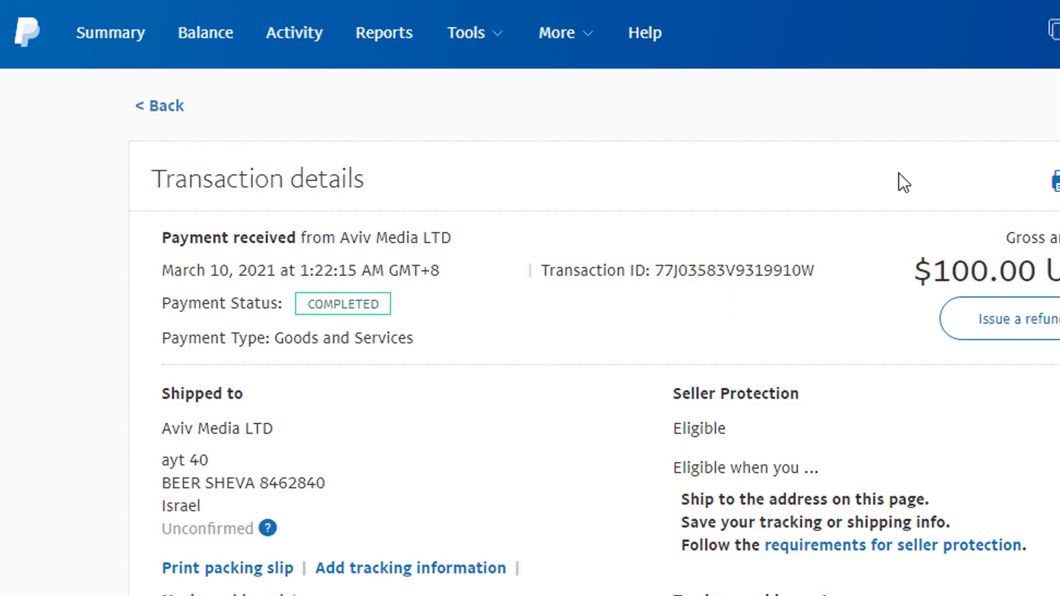